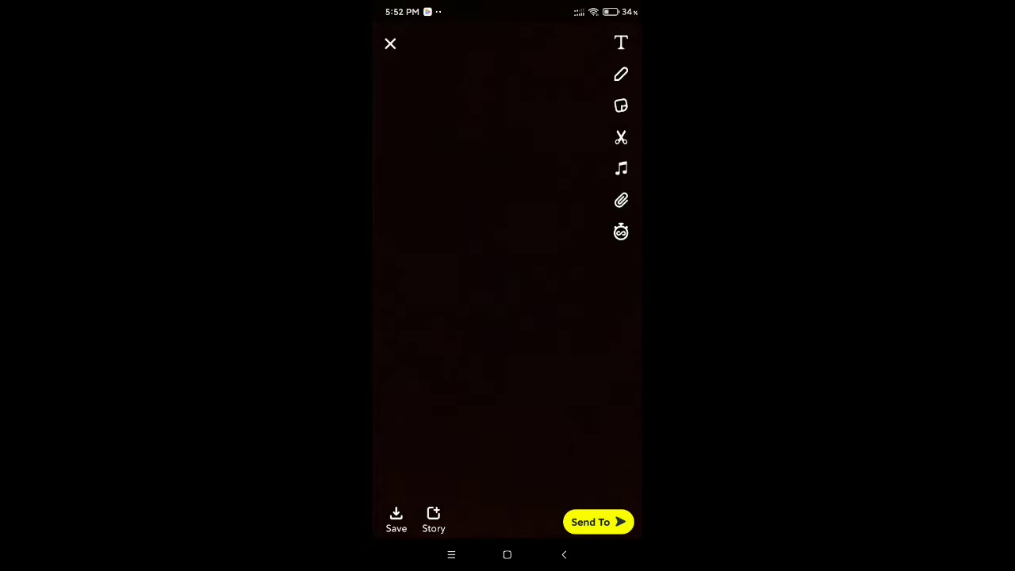
- Discard the dark snap and browse the Stories and Snaps sections of Memories
left_click(568, 561)
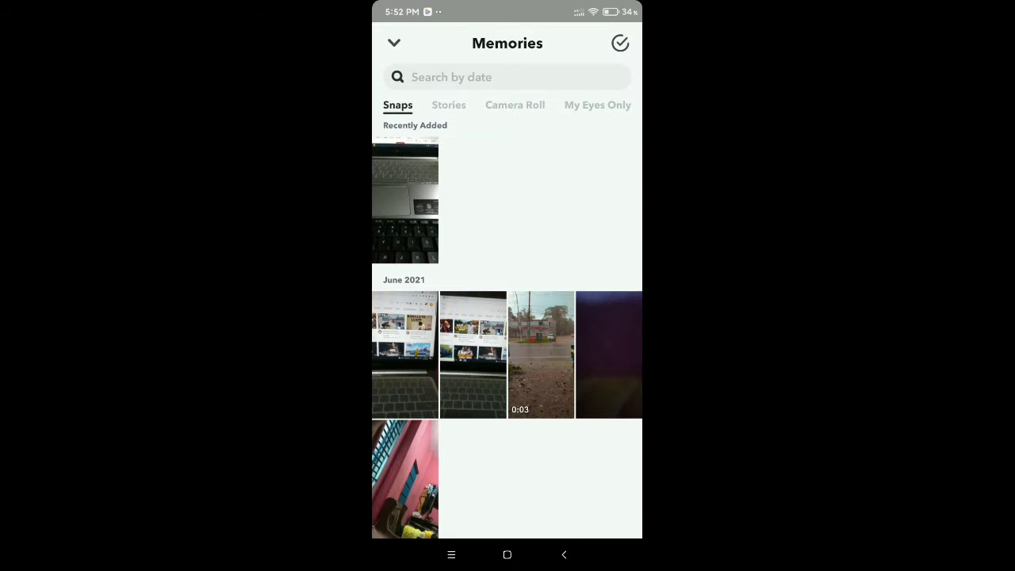
left_click(449, 104)
left_click(397, 105)
- Open the recently added laptop keyboard snap and show its options list
left_click_drag(491, 238, 492, 230)
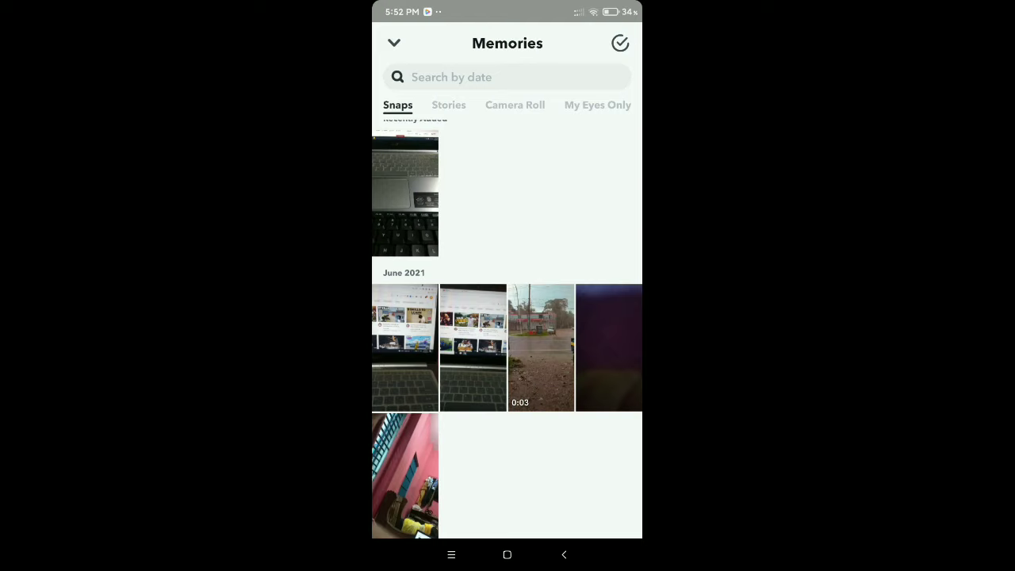
left_click(404, 195)
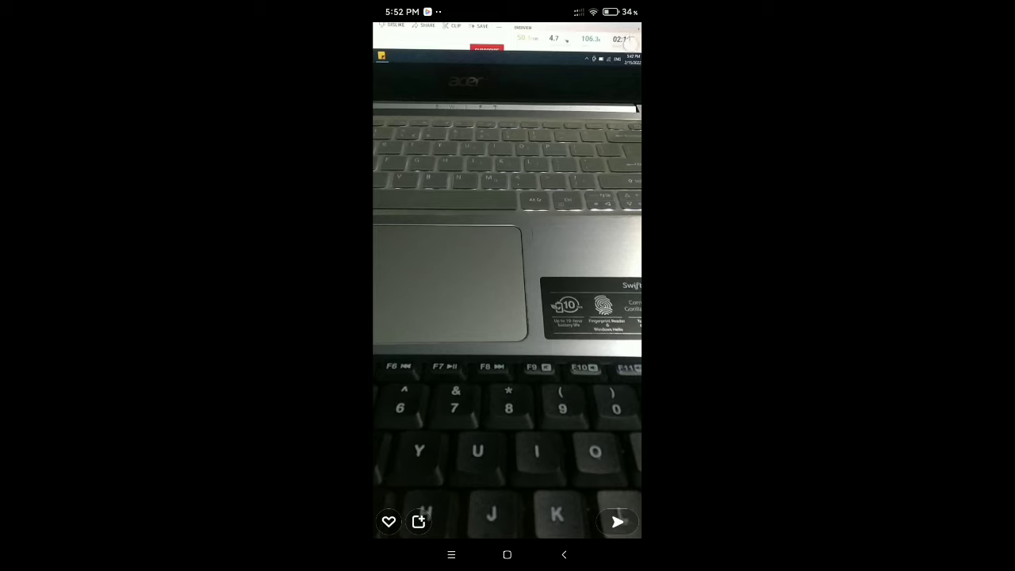
left_click(507, 285)
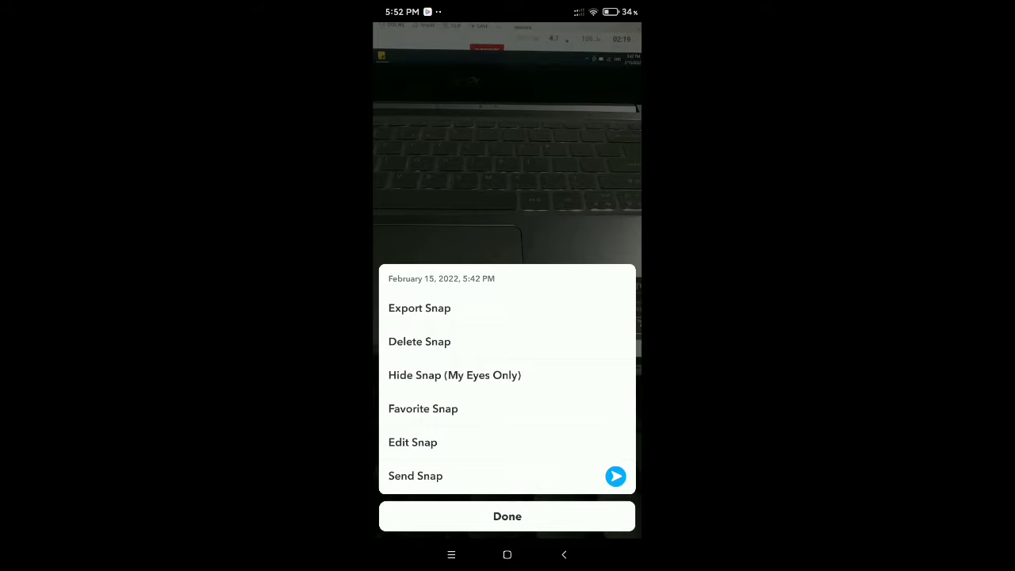
- Choose Export Snap to bring up the keyboard snap's Share Elsewhere sheet
left_click(420, 307)
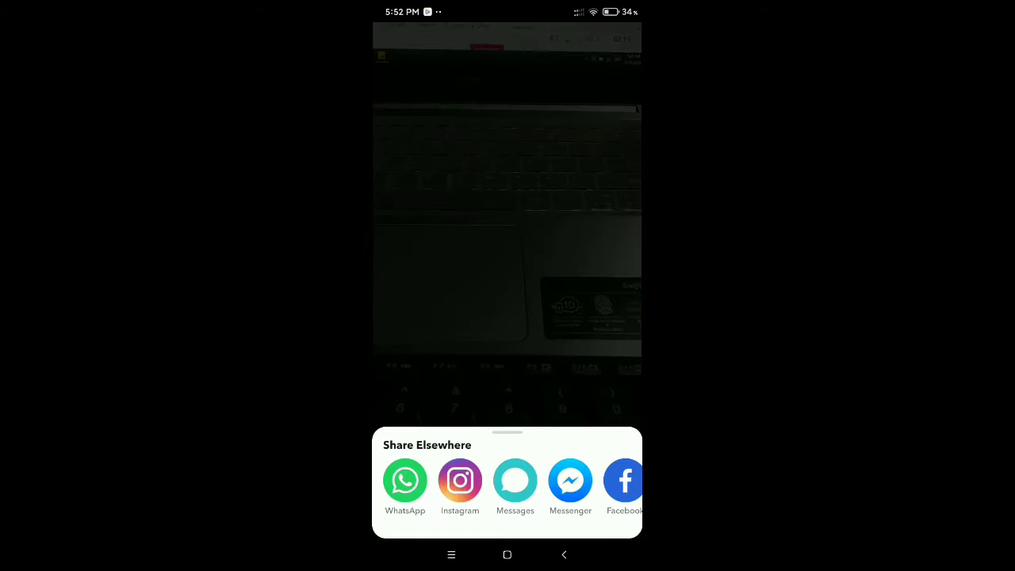
scroll(507, 484, "right", 3)
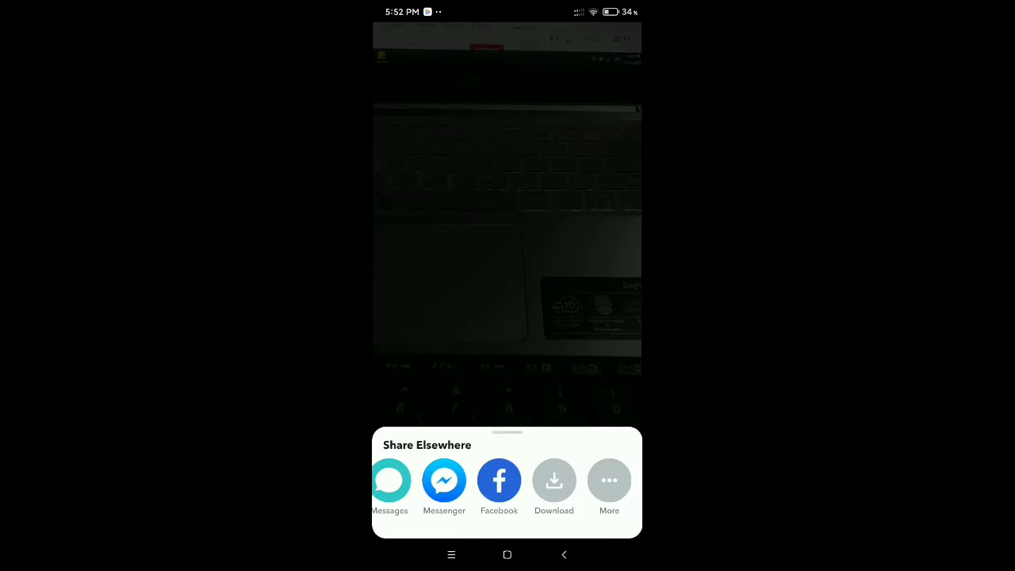